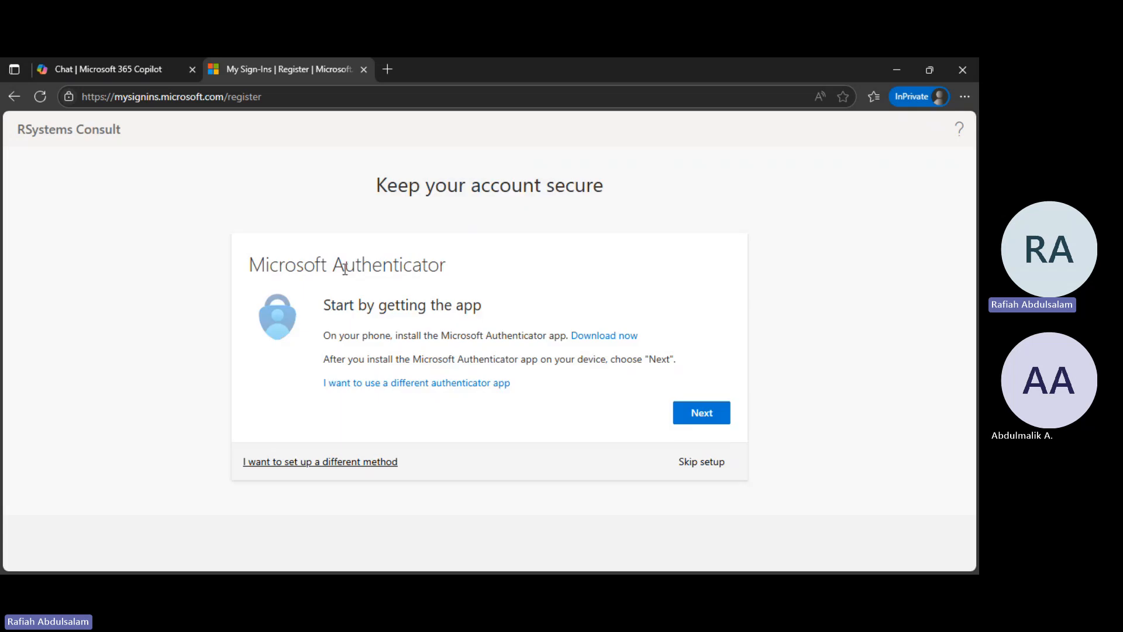
Step: Skip the Microsoft Authenticator setup and open the Security admin center from the full Microsoft 365 admin center navigation
click(697, 462)
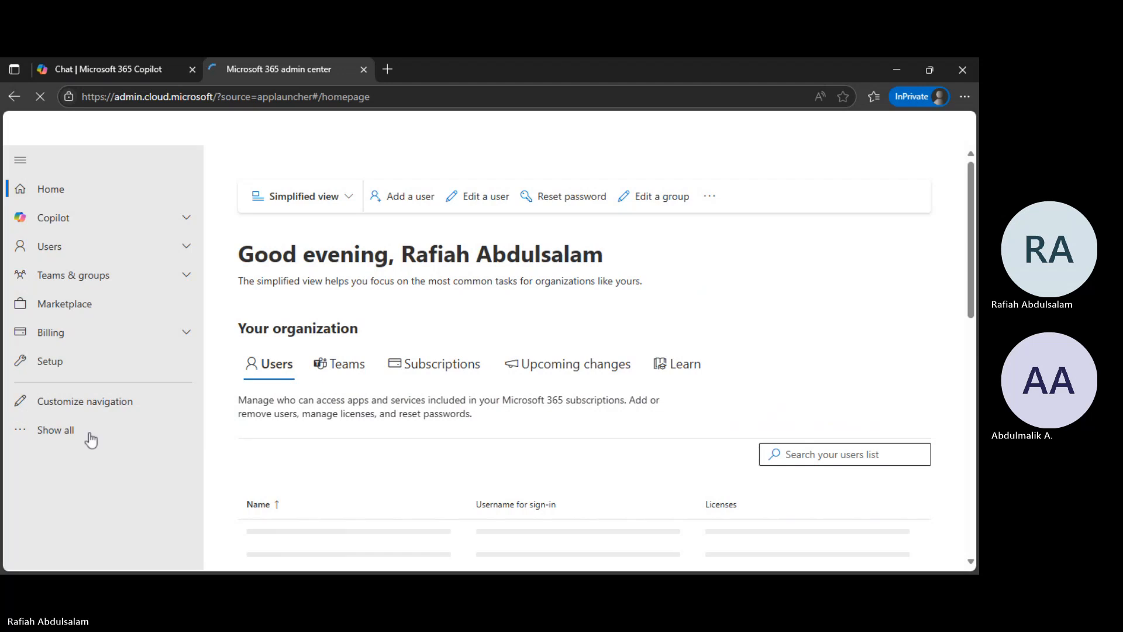
click(81, 436)
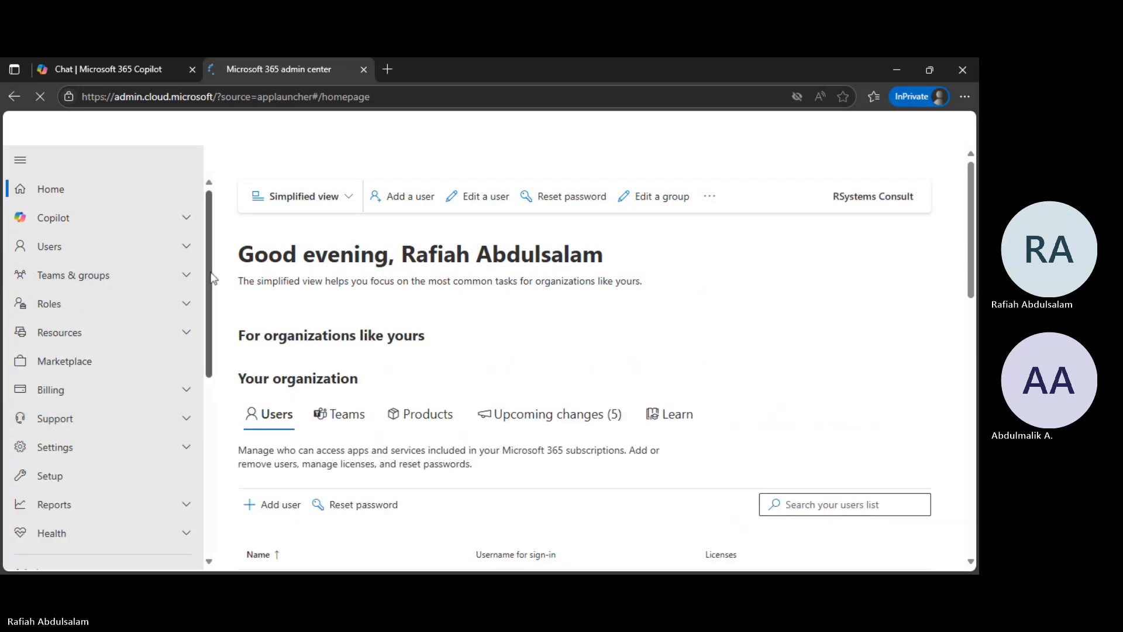
scroll(213, 297, down, 1)
drag(212, 297, 199, 411)
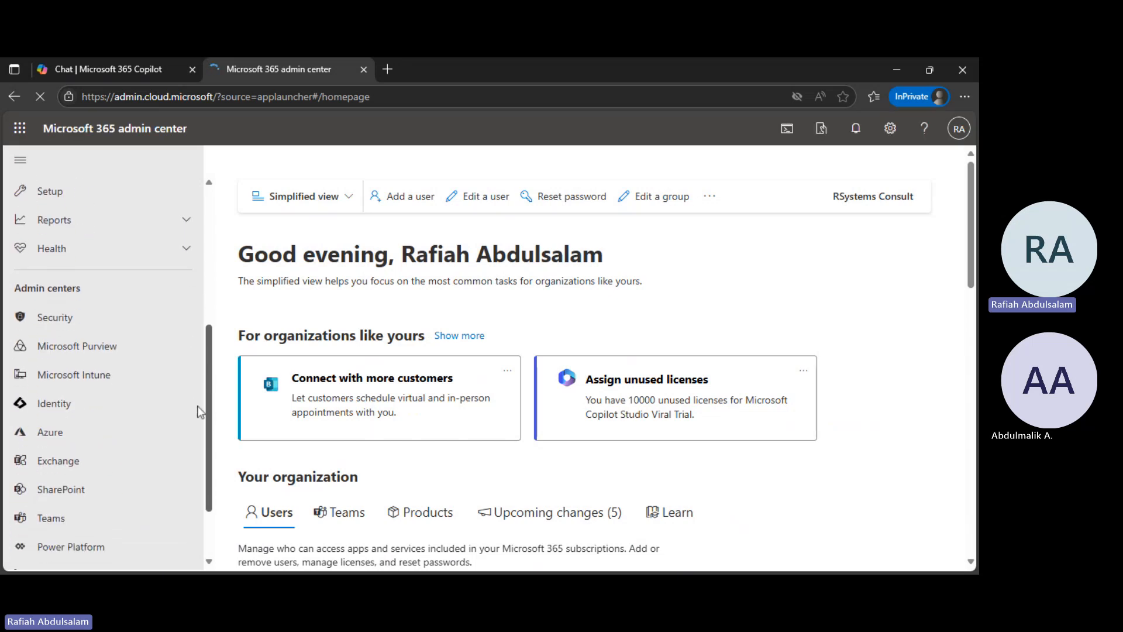
click(53, 317)
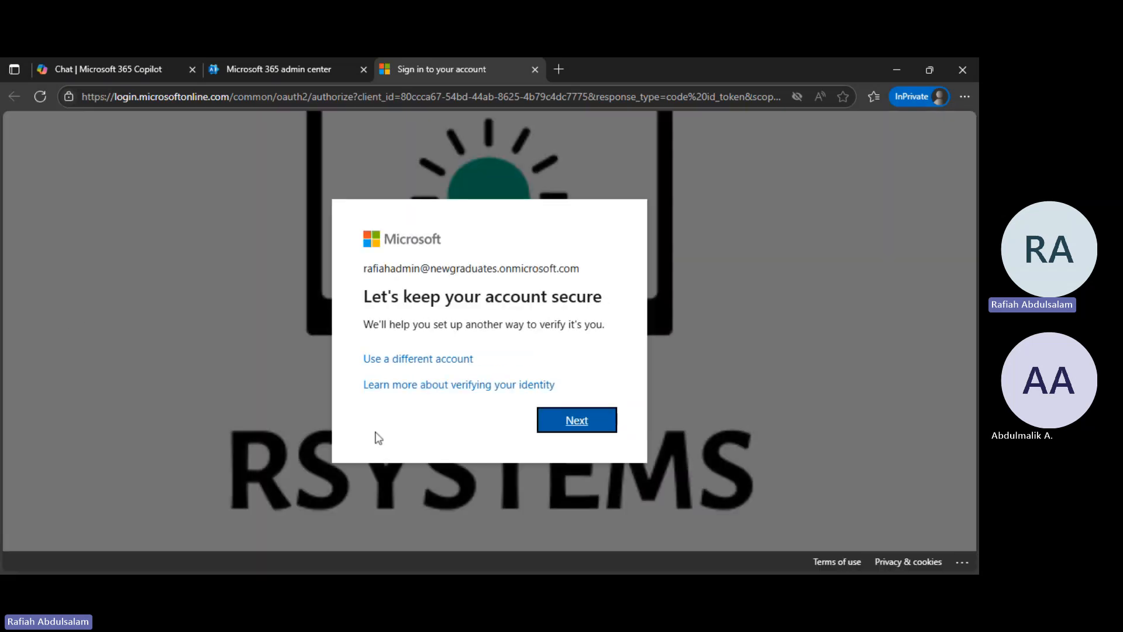
Step: Continue the Security sign-in, skip the authenticator setup again, and dismiss the Microsoft 365 Defender welcome message
click(587, 426)
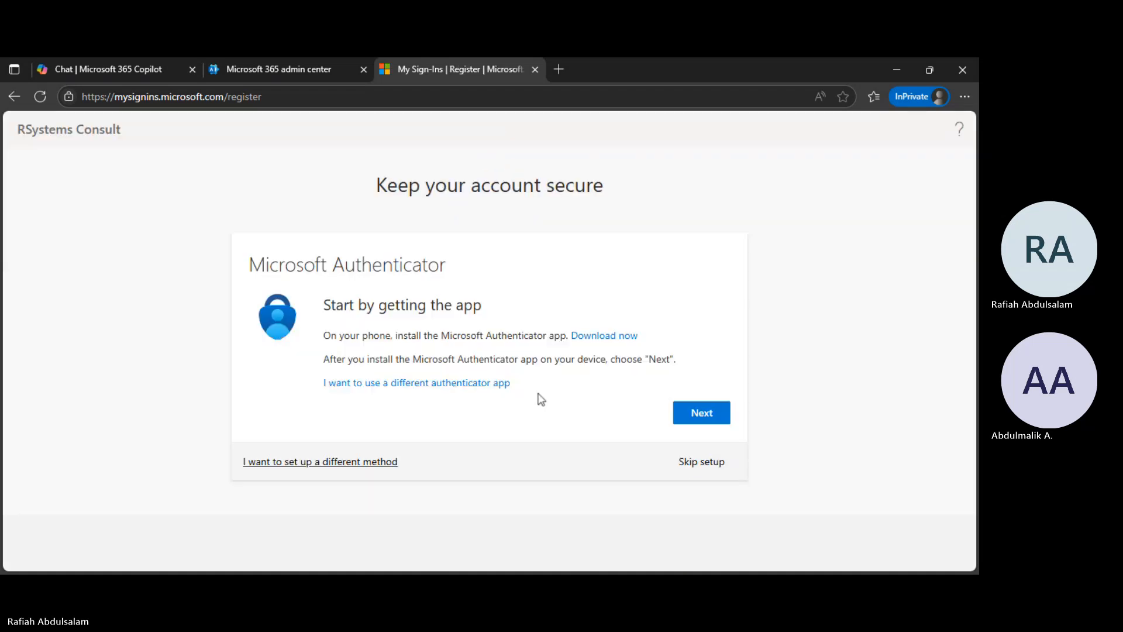
click(703, 461)
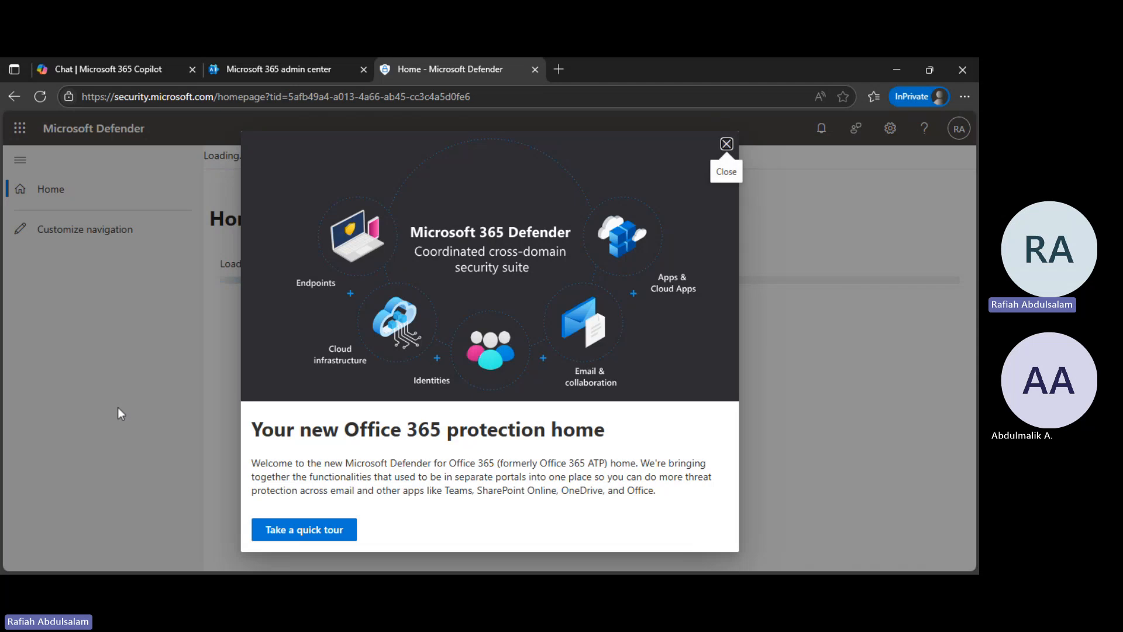
click(726, 144)
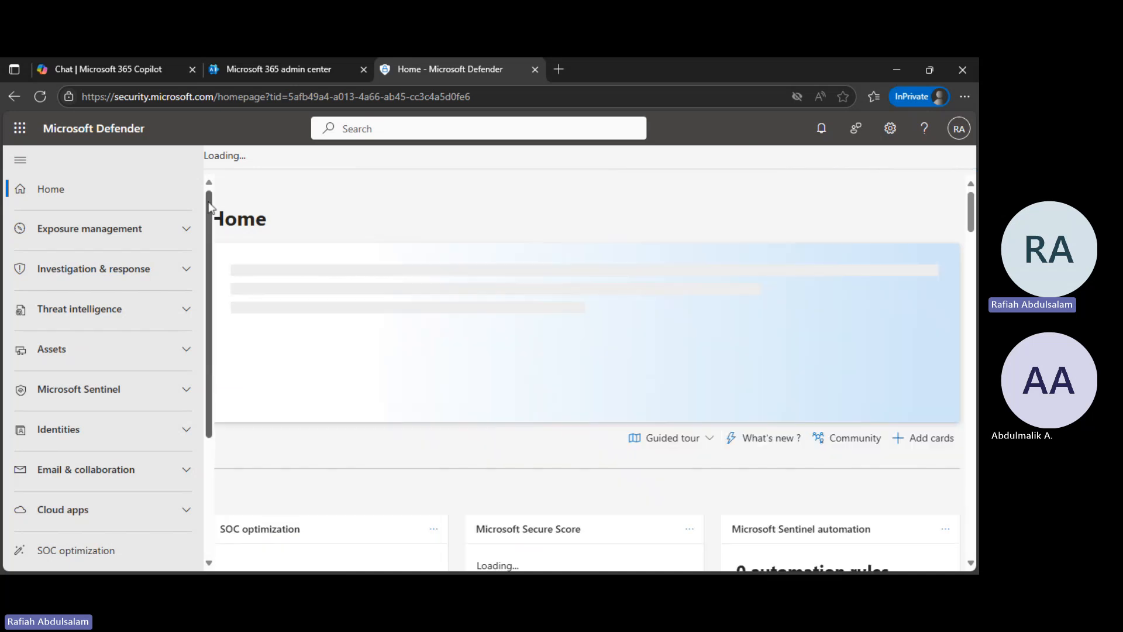
Step: Open the anti-spam policies among the threat policies in the Email & collaboration policies and rules
drag(208, 206, 199, 279)
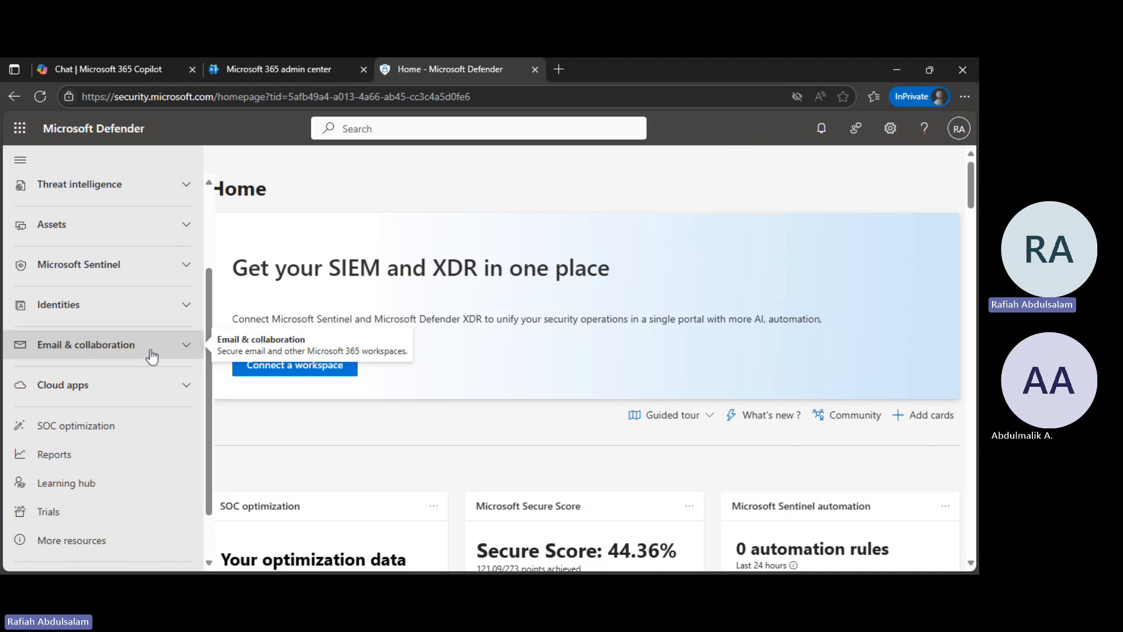
click(186, 346)
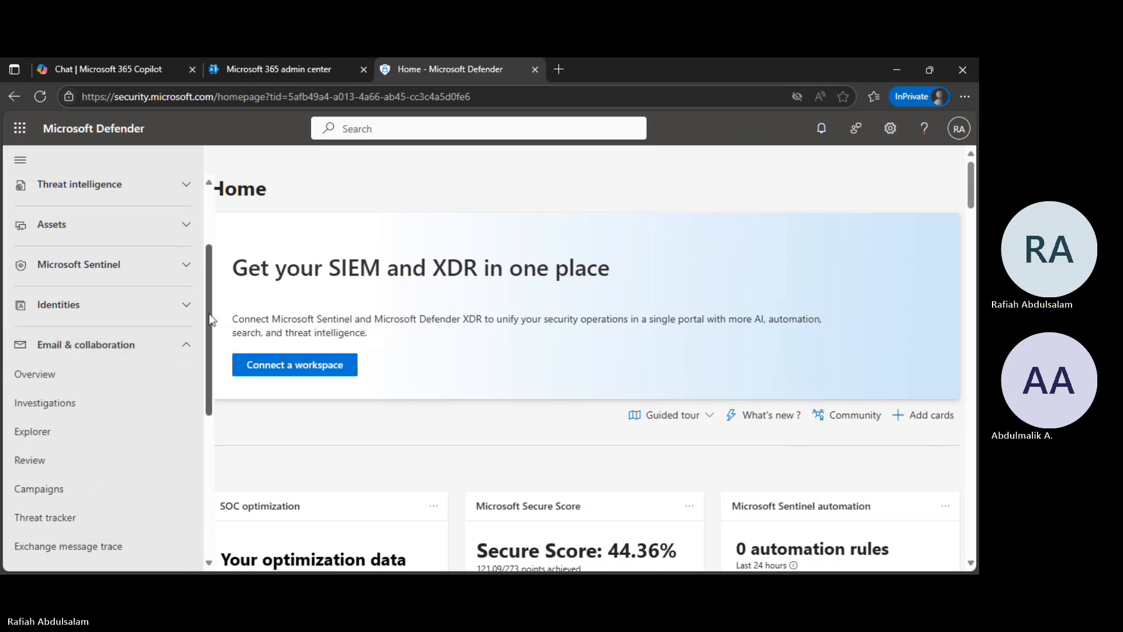
scroll(207, 345, down, 3)
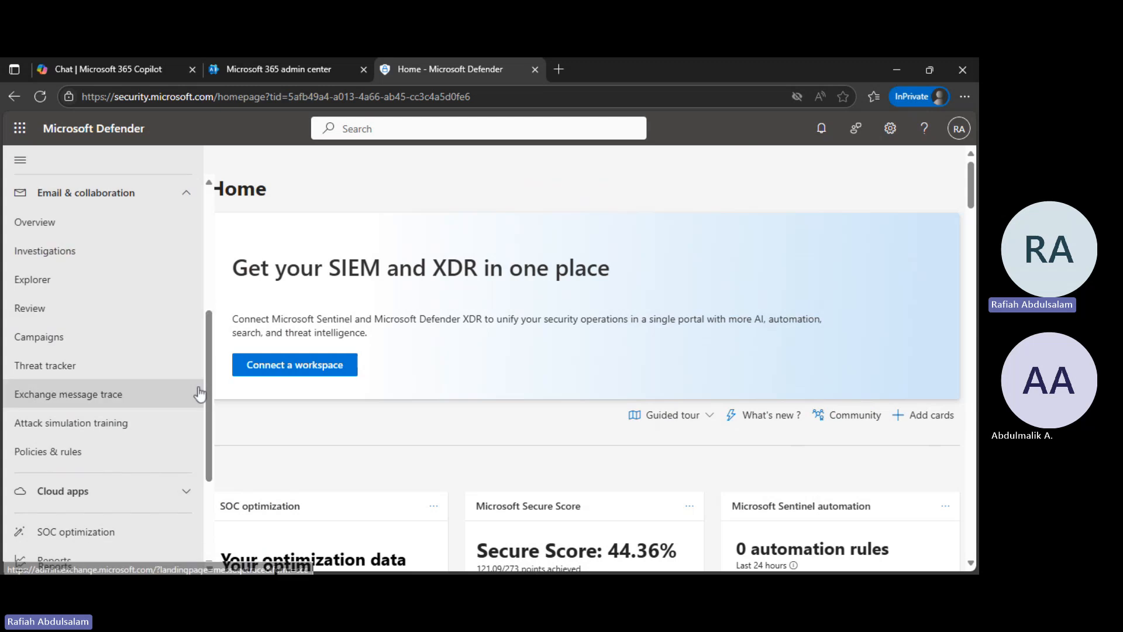
click(95, 460)
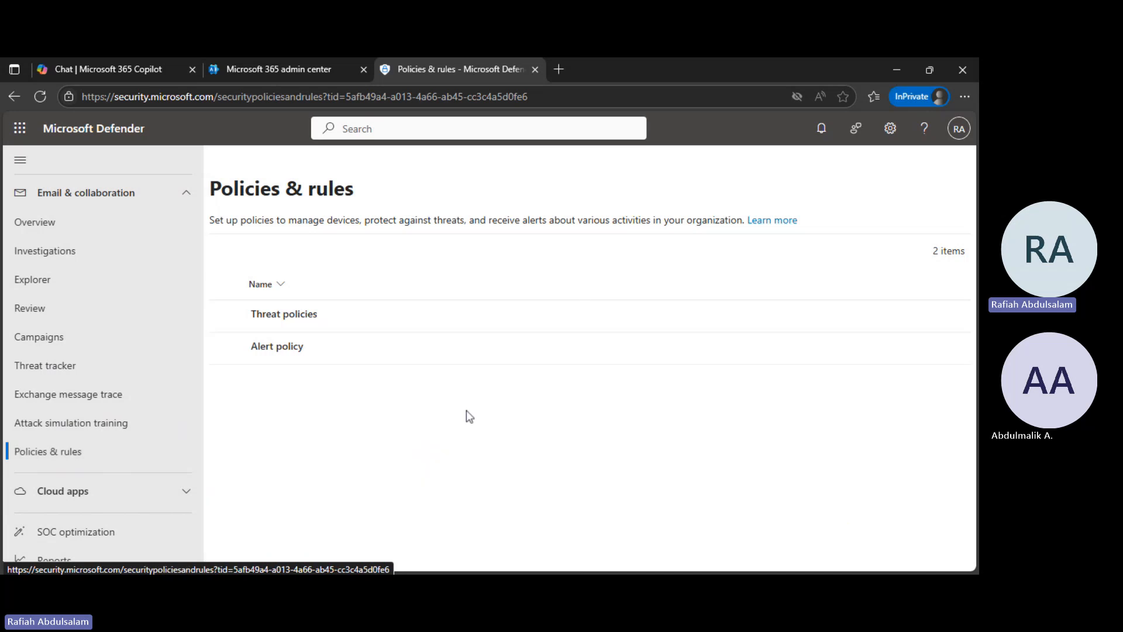
click(286, 314)
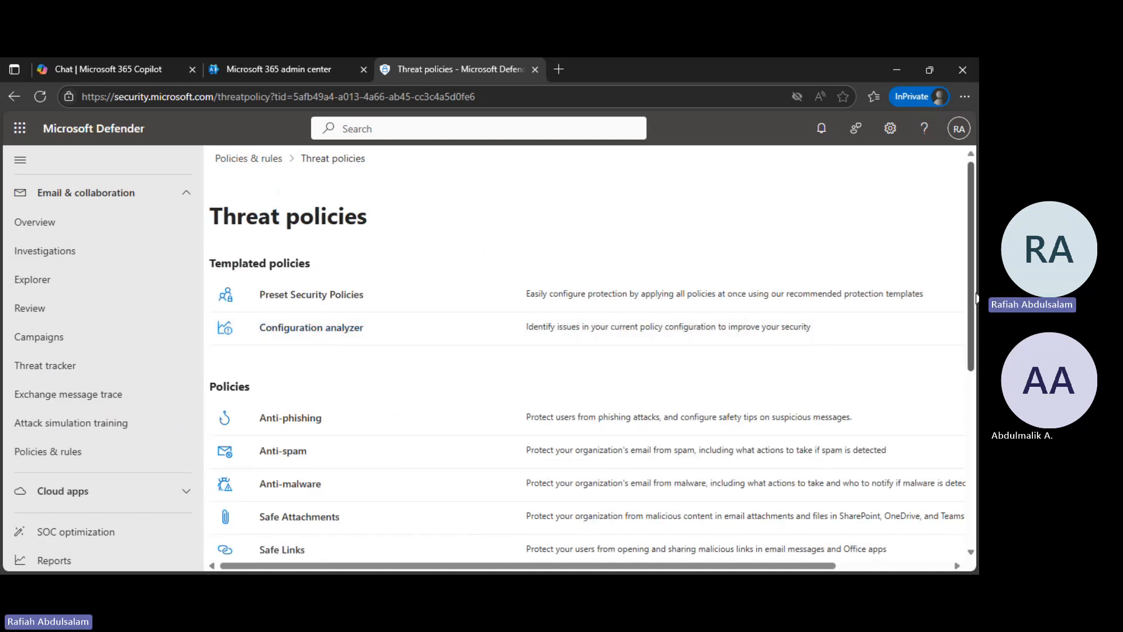
drag(968, 293, 968, 333)
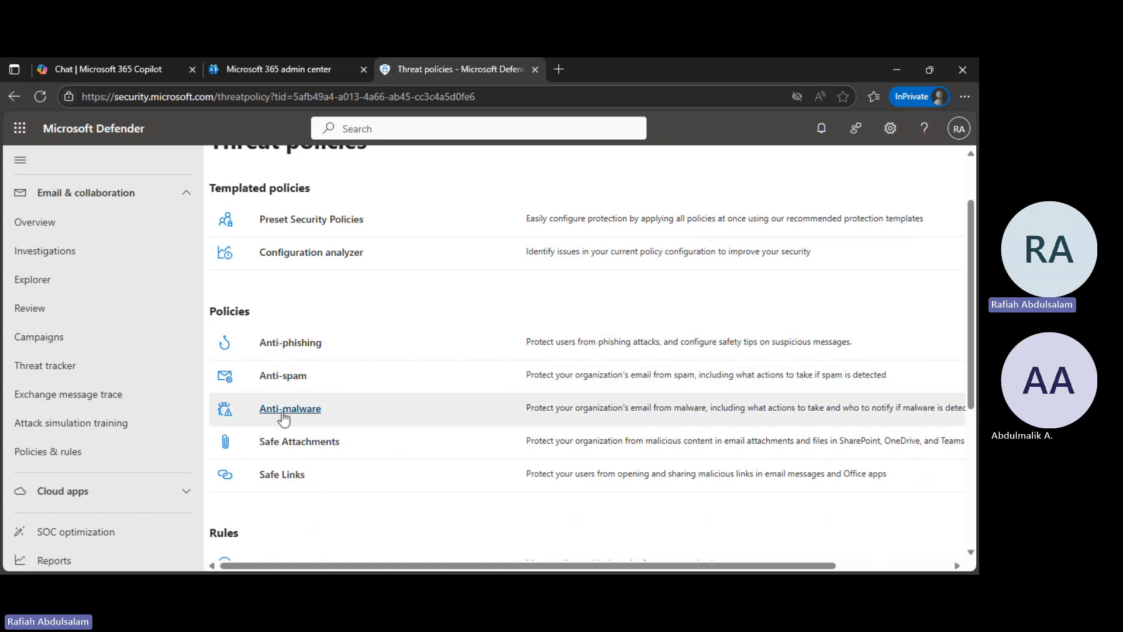
click(283, 377)
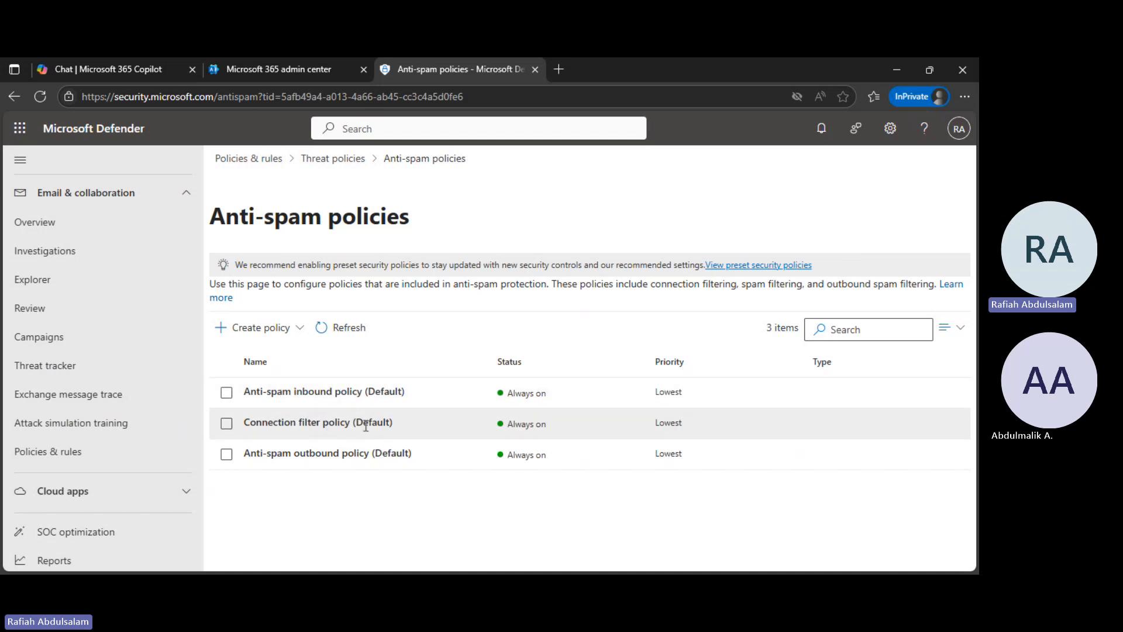
Step: Try to add 192.168.1.2 to the always-allowed IP addresses of the default connection filter policy
click(313, 424)
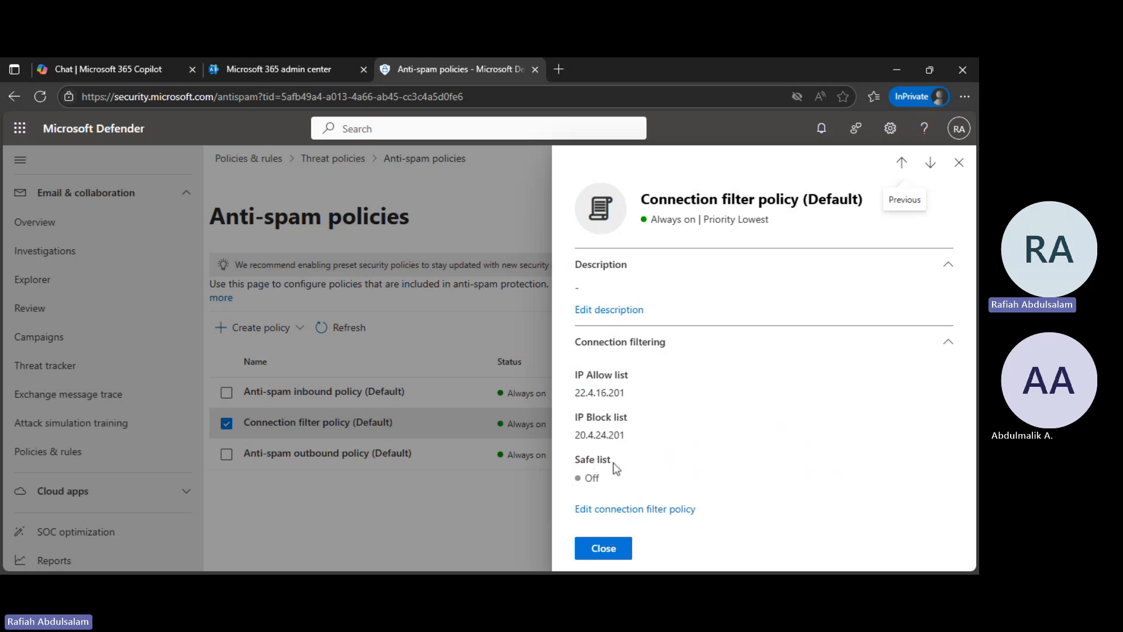
click(620, 510)
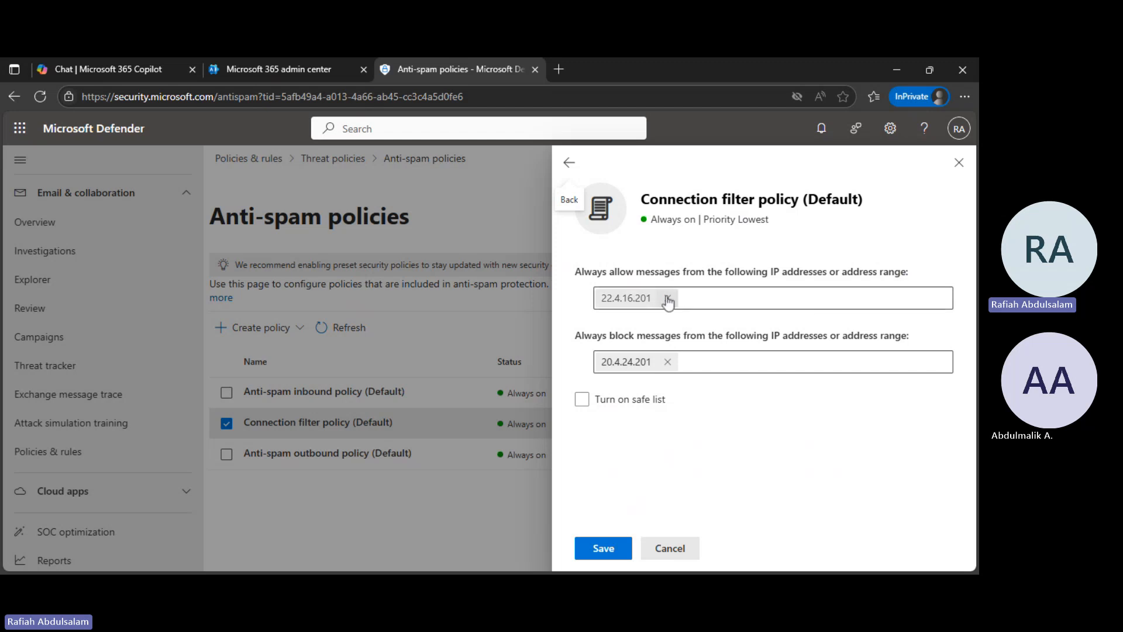
click(700, 298)
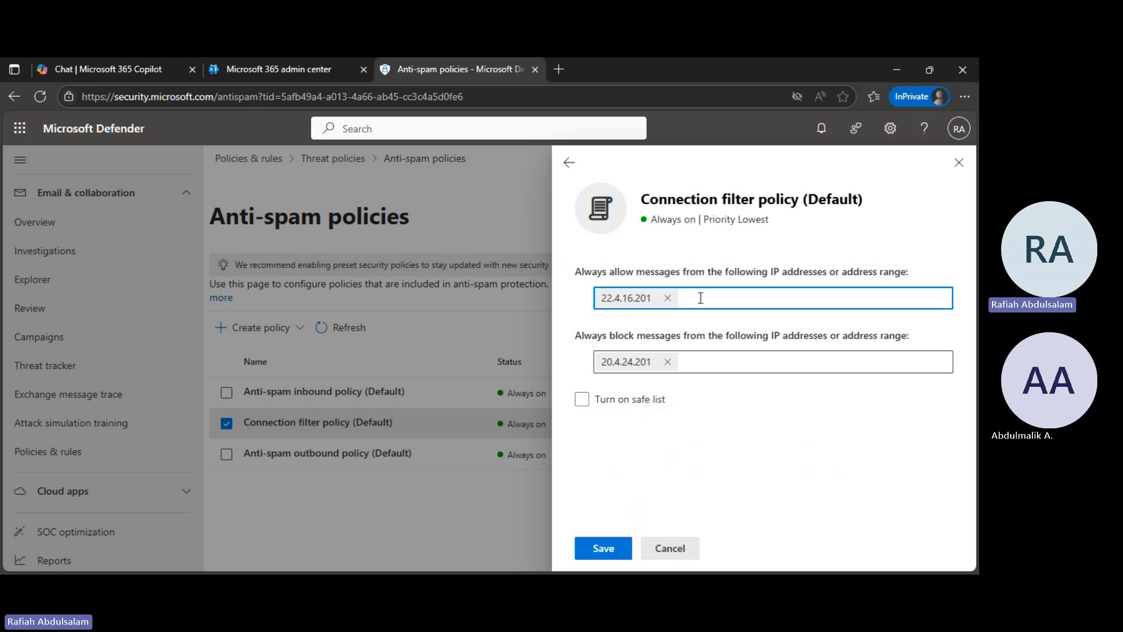
text(2.1)
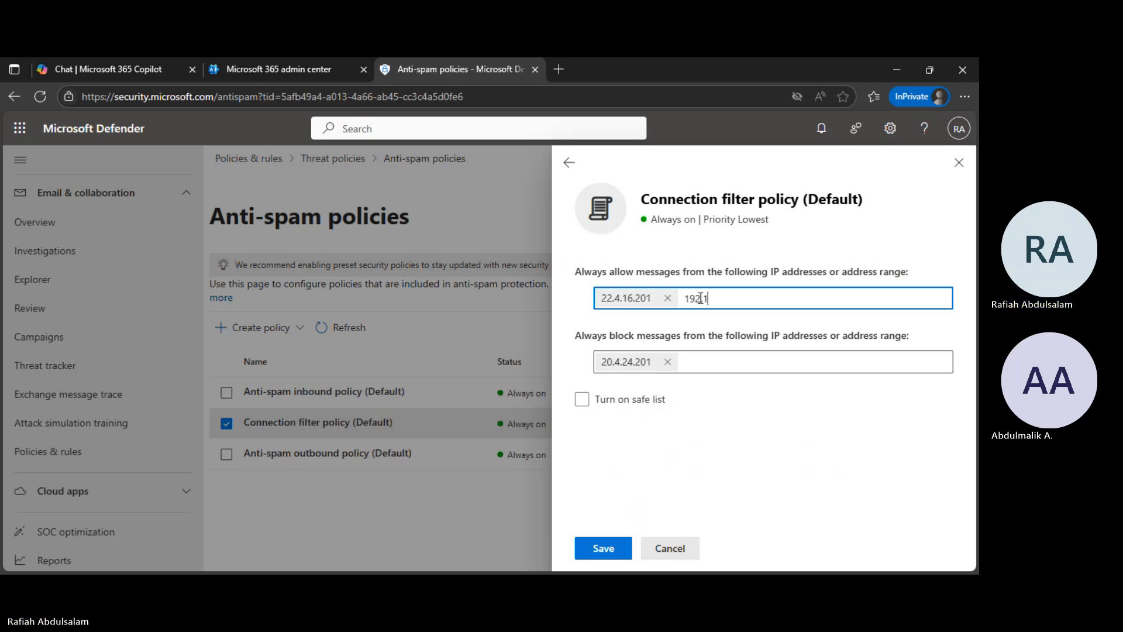
text(68.)
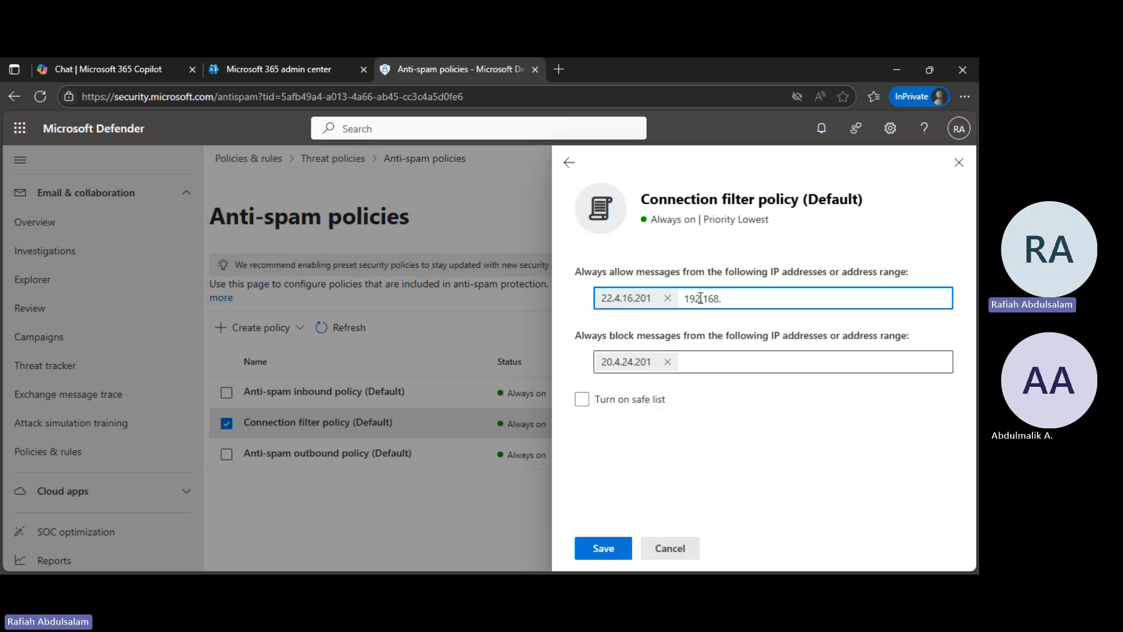
text(1.2)
click(601, 550)
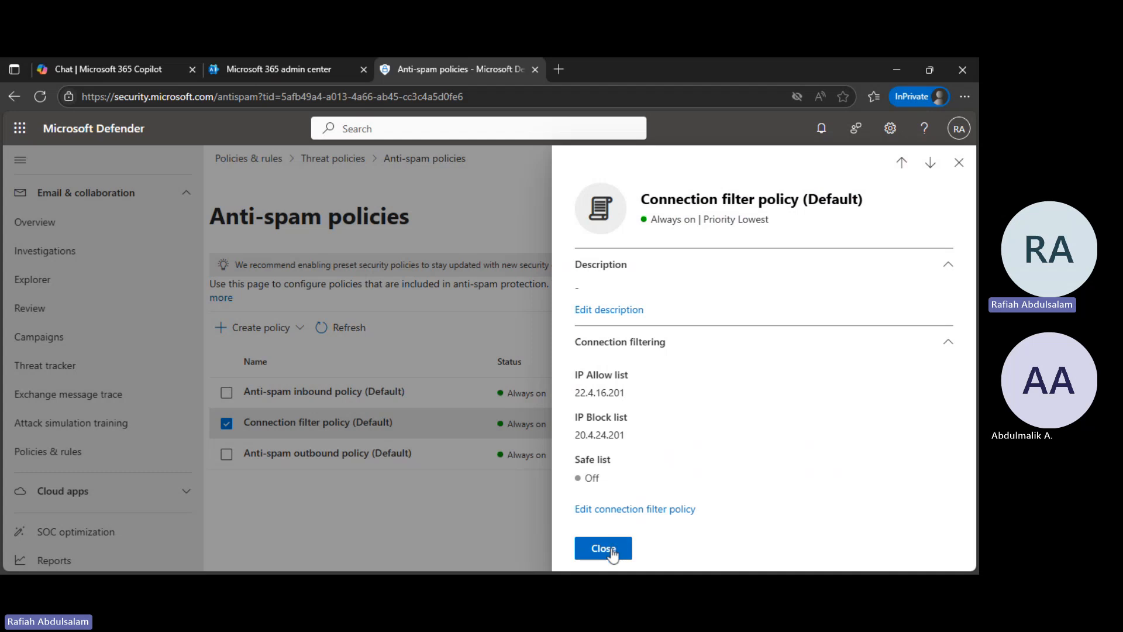
Step: Enter 192.168.0.1 as an always-blocked IP address in the connection filter policy, but leave the policy without saving
click(628, 510)
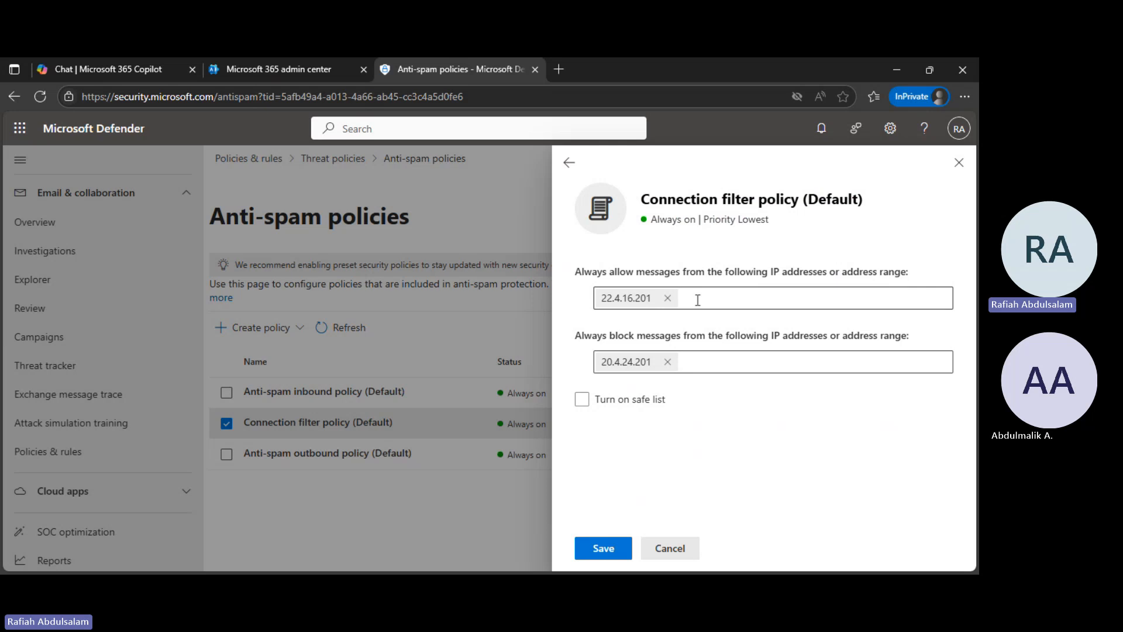
click(696, 365)
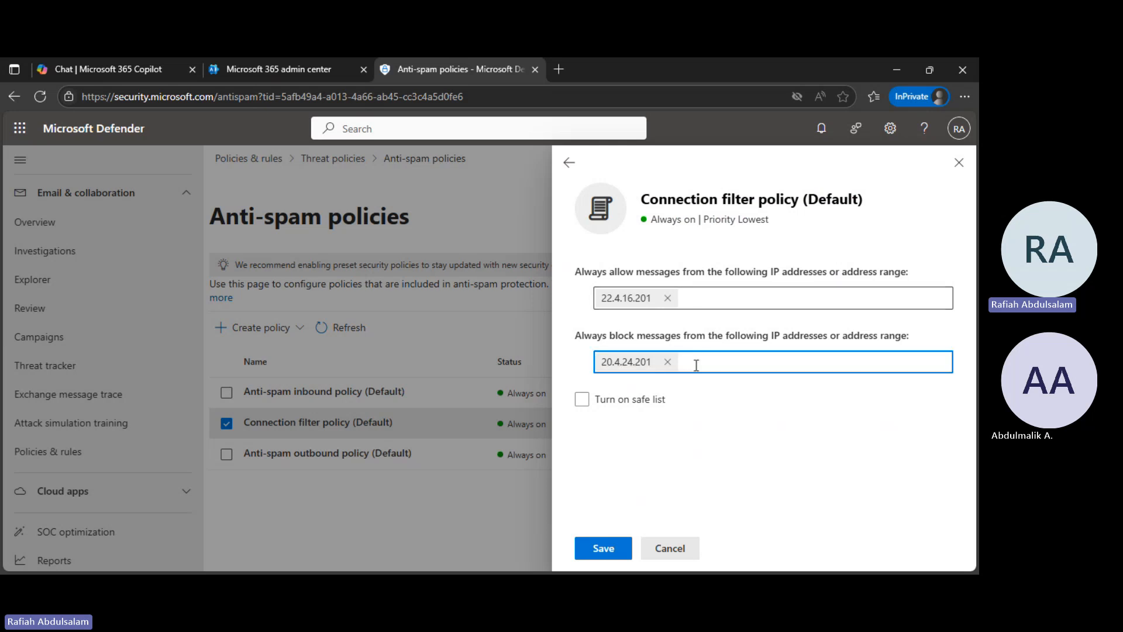
text(192.168.0.1)
click(667, 550)
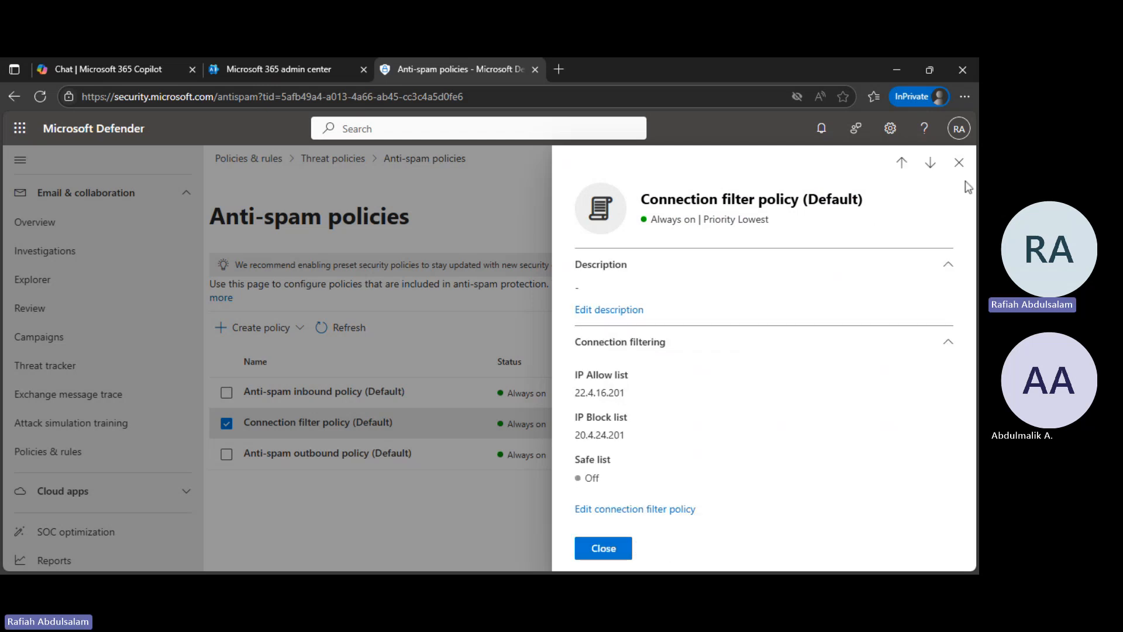
click(959, 166)
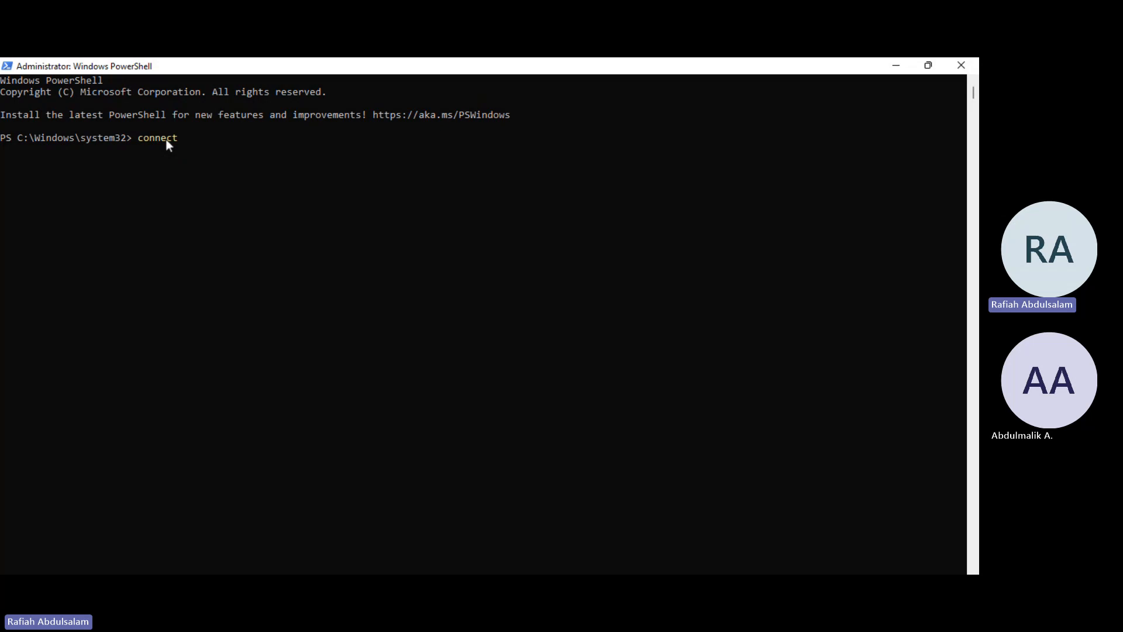
Step: Run connect-exchangeonline in the administrator Windows PowerShell window and cancel its sign-in
text(xchan)
text(geonli)
text(ne)
key(Return)
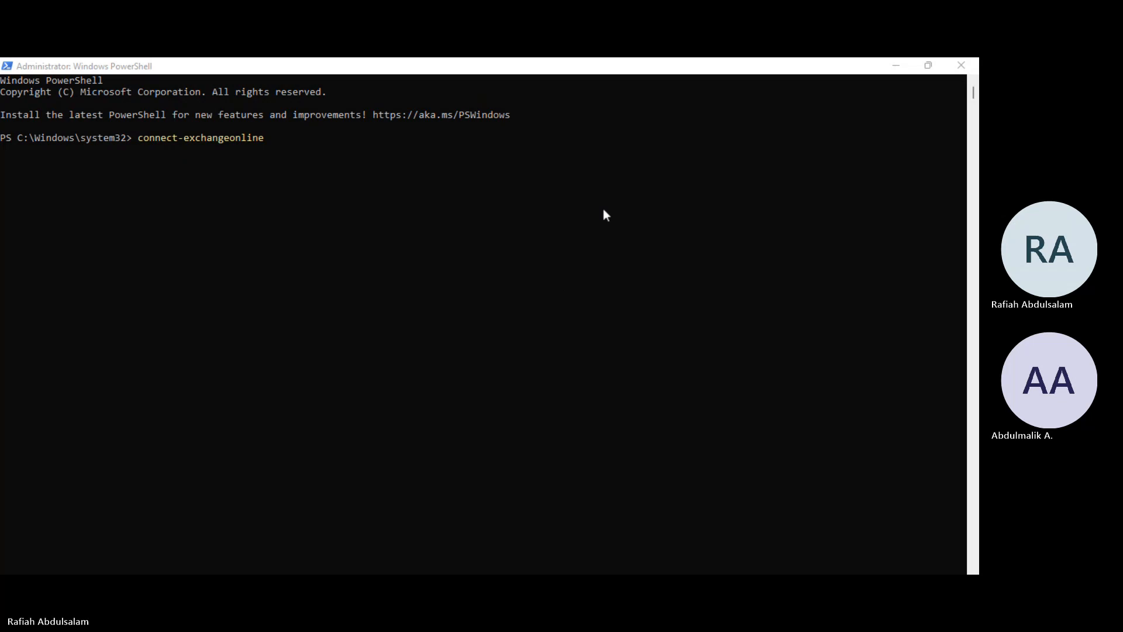
click(705, 94)
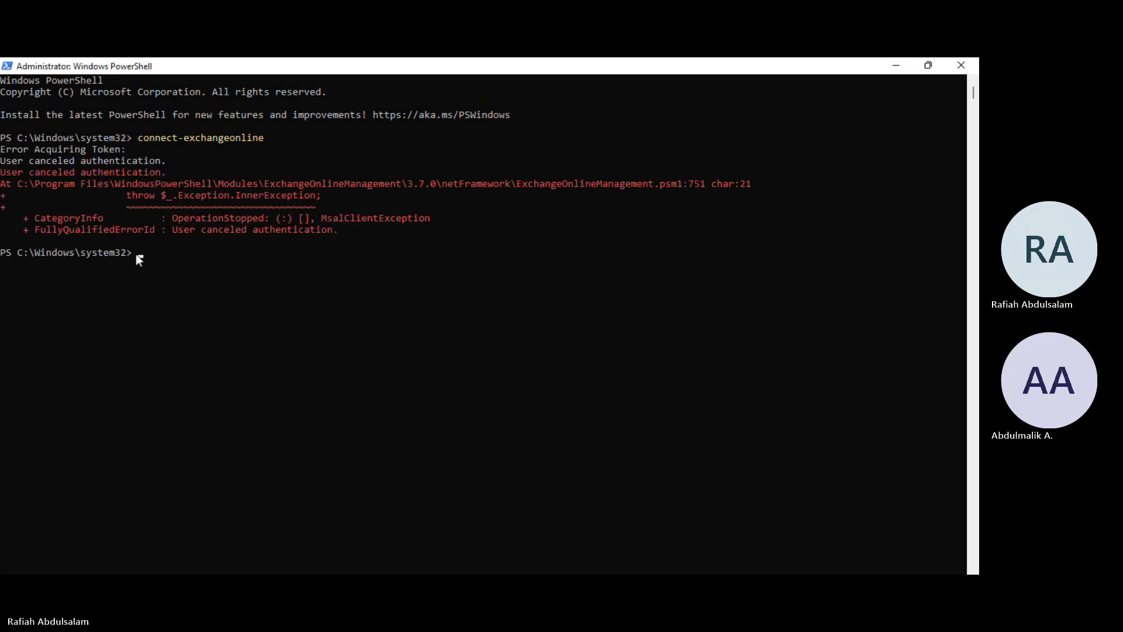